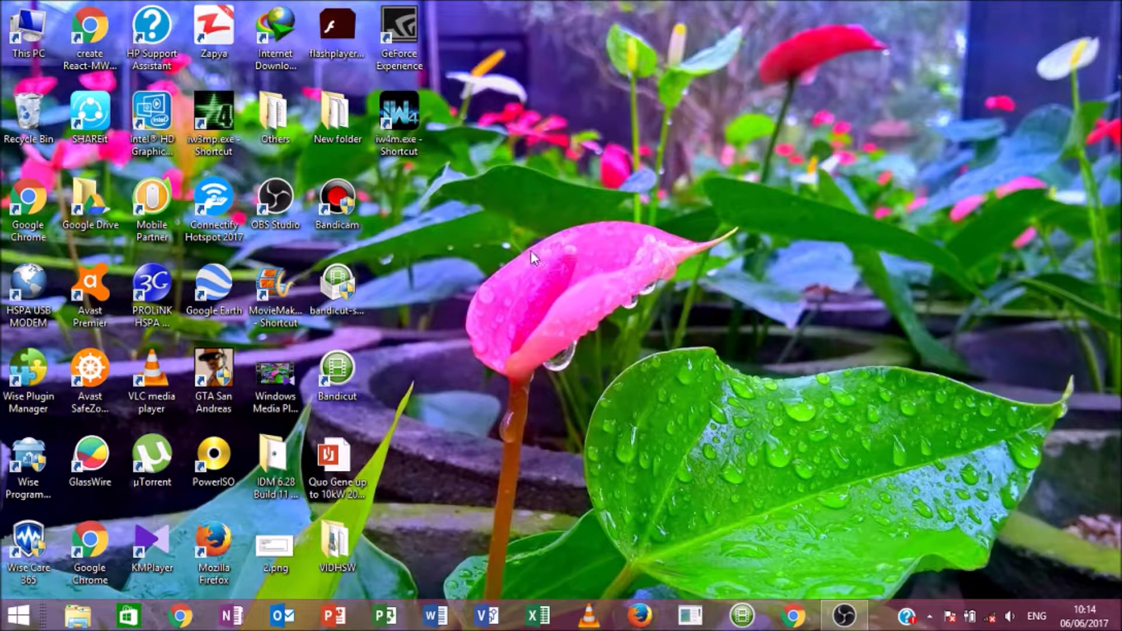
{"action": "right_click", "coordinate": [606, 35]}
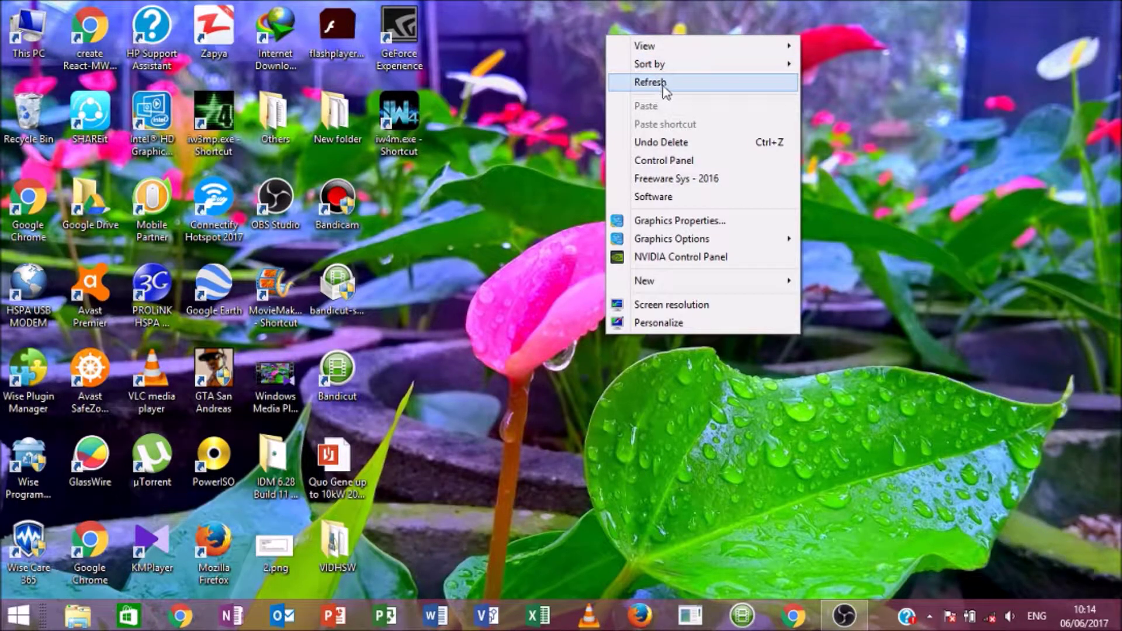
{"action": "left_click", "coordinate": [660, 89]}
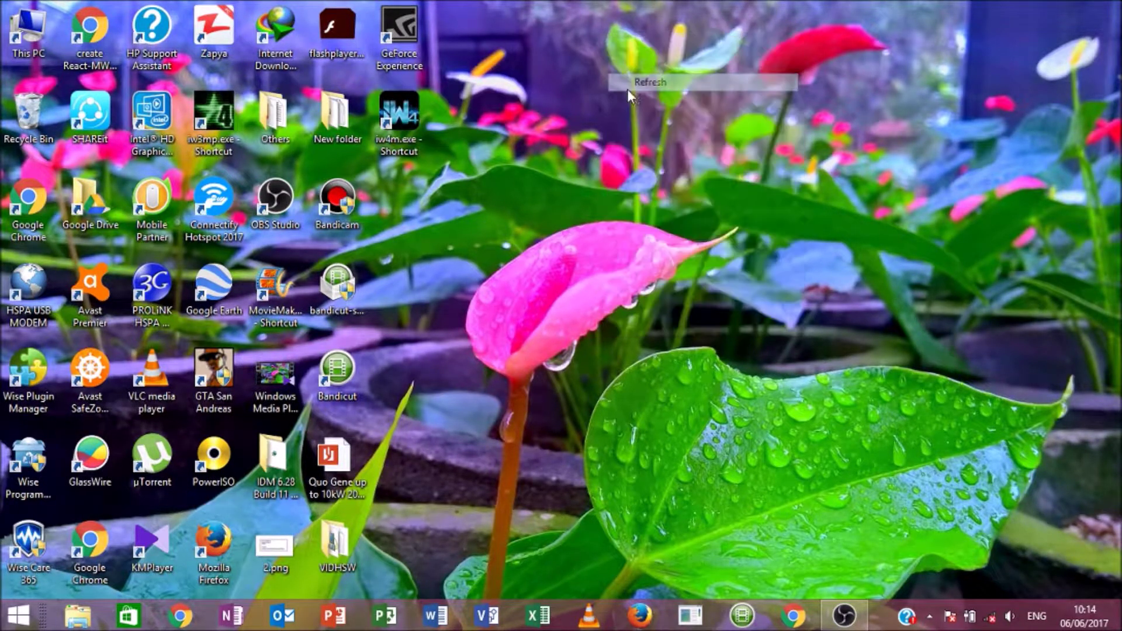
{"action": "right_click", "coordinate": [524, 108]}
{"action": "left_click", "coordinate": [563, 151]}
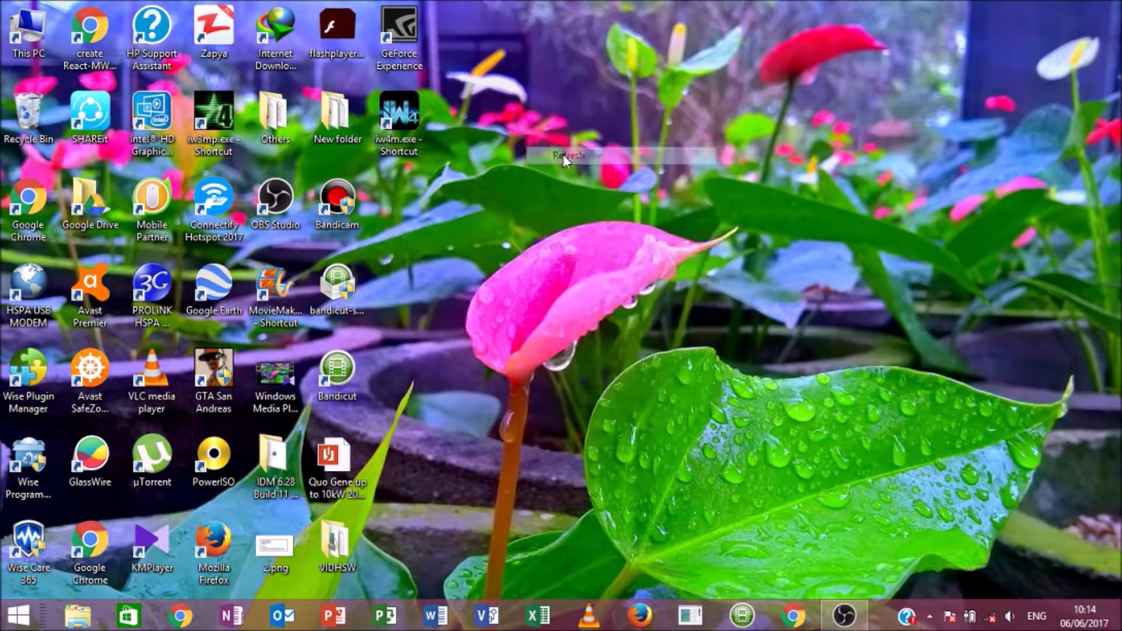
{"action": "right_click", "coordinate": [538, 73]}
{"action": "left_click", "coordinate": [578, 122]}
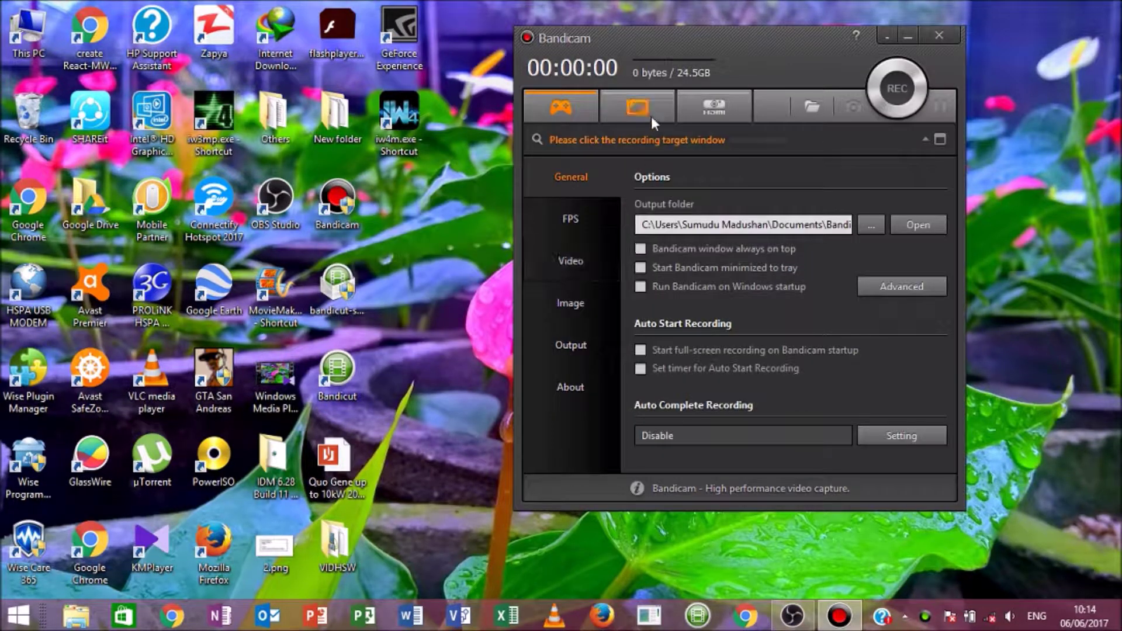
- Switch to screen-area recording mode and enlarge the recording area to 1358x740 so it covers almost the whole screen
{"action": "left_click", "coordinate": [653, 116]}
{"action": "left_click", "coordinate": [555, 106]}
{"action": "left_click", "coordinate": [639, 117]}
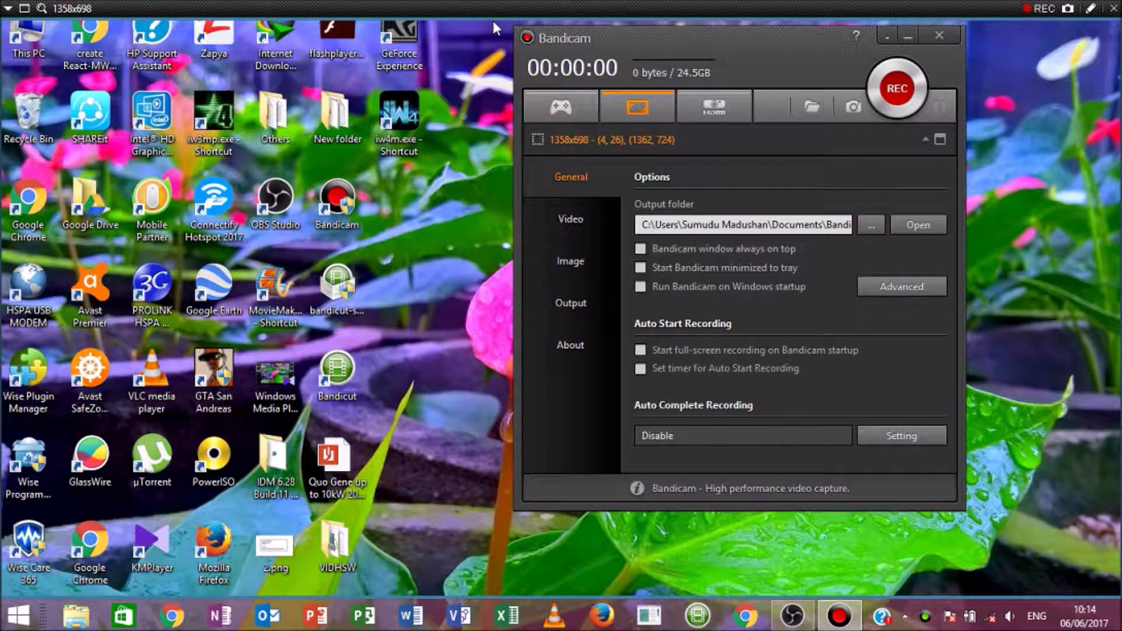
{"action": "left_click_drag", "start_coordinate": [492, 20], "coordinate": [501, 5]}
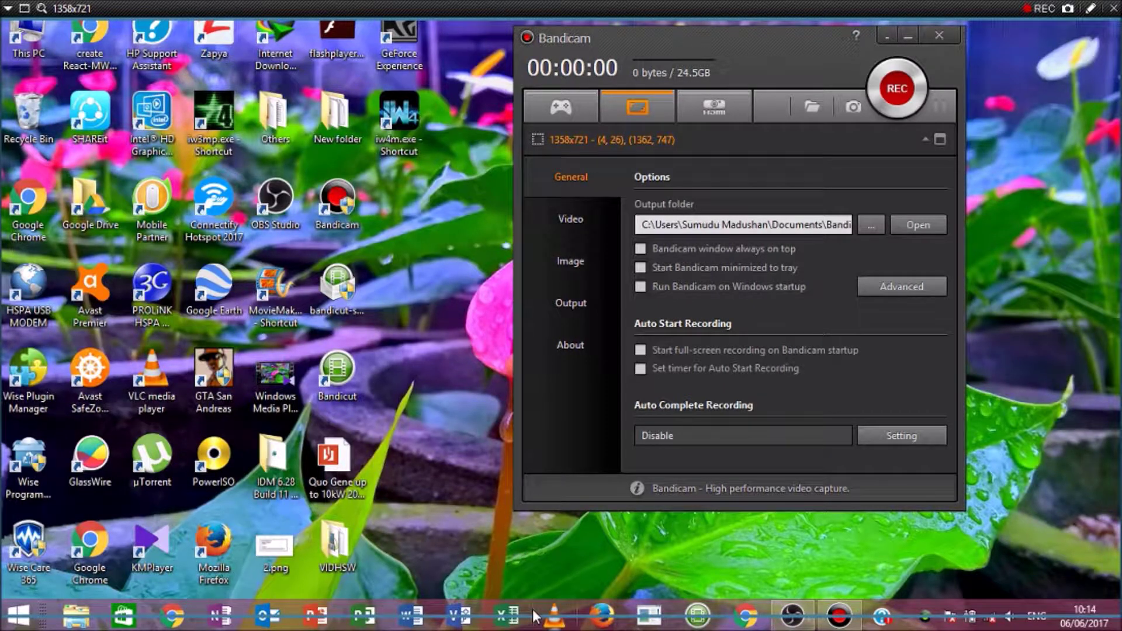
{"action": "left_click_drag", "start_coordinate": [537, 615], "coordinate": [530, 624]}
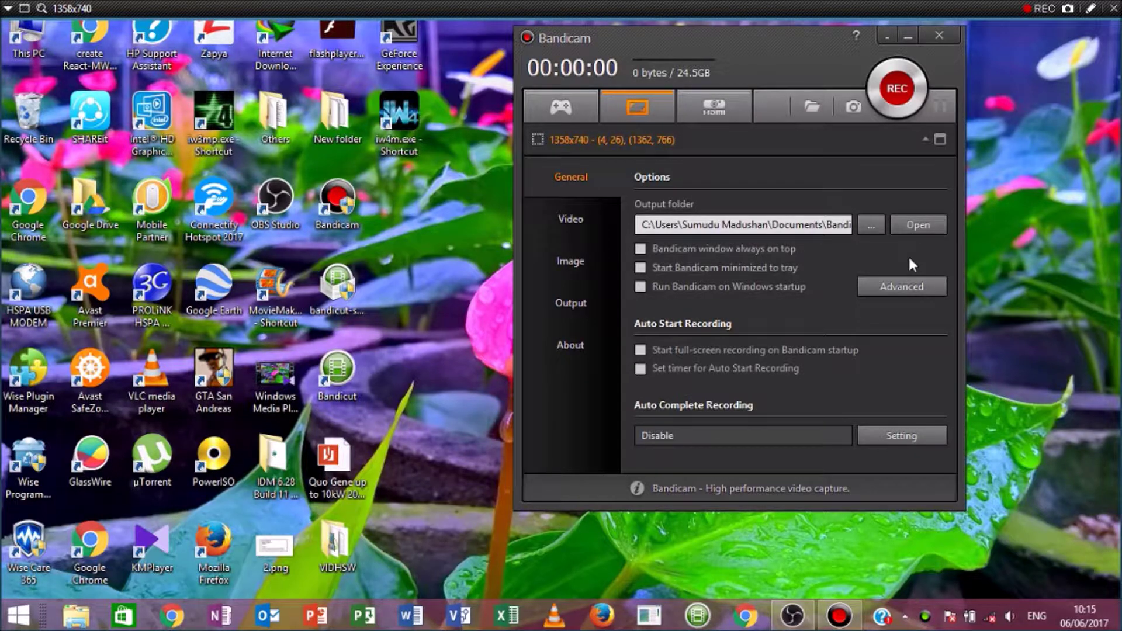
- View the output folder where the recordings are saved, and close it again
{"action": "left_click", "coordinate": [813, 109]}
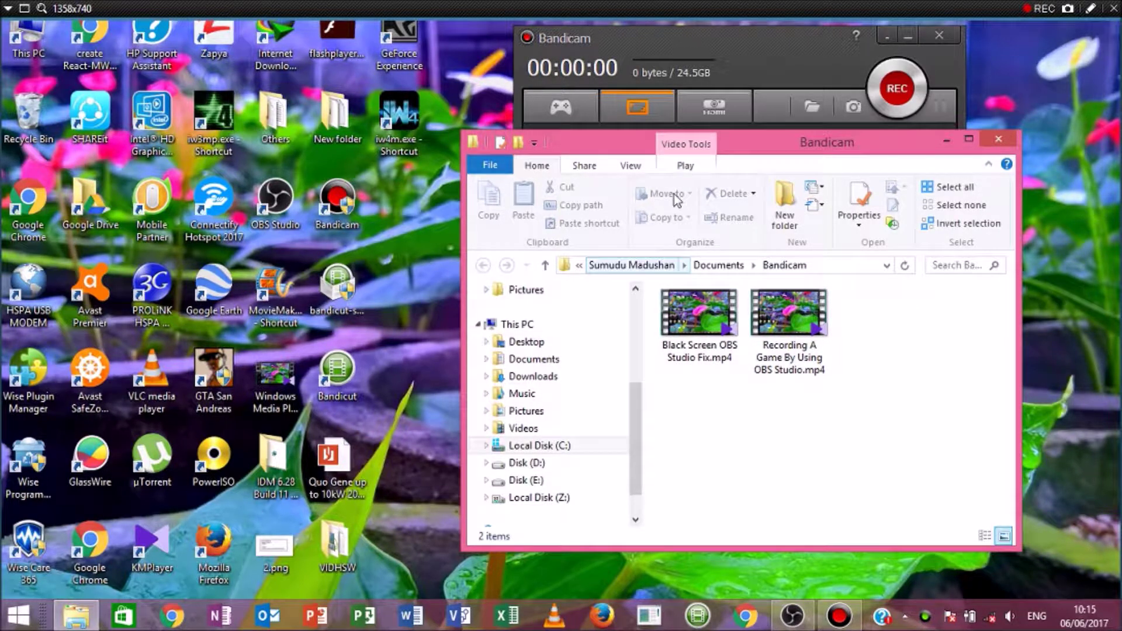
{"action": "left_click", "coordinate": [999, 139]}
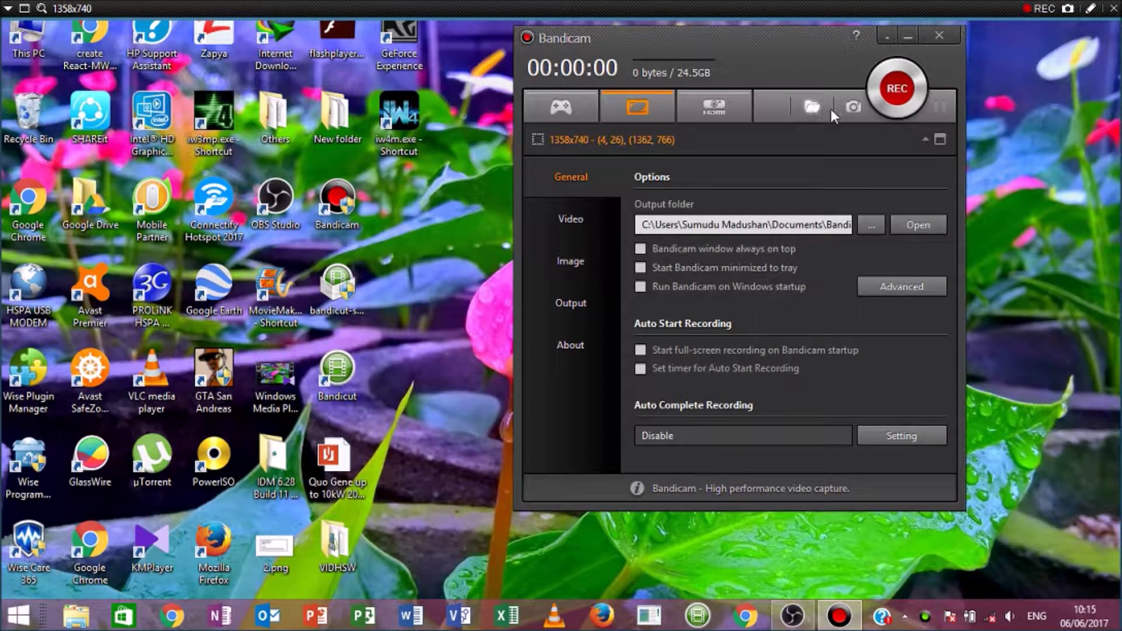
{"action": "left_click", "coordinate": [816, 107]}
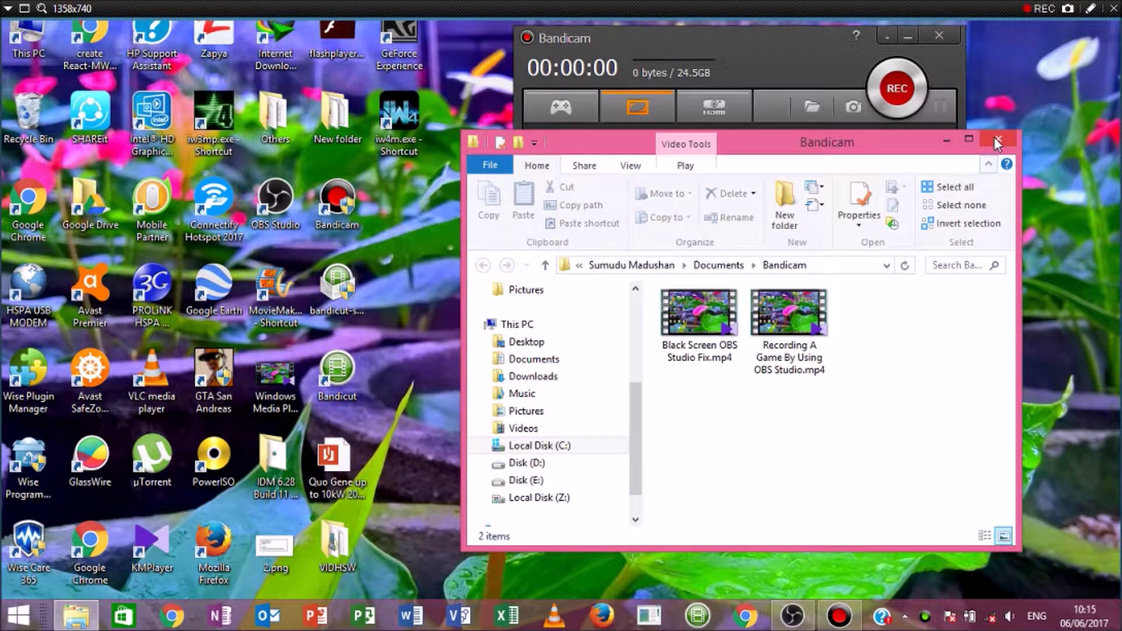
{"action": "left_click", "coordinate": [997, 142]}
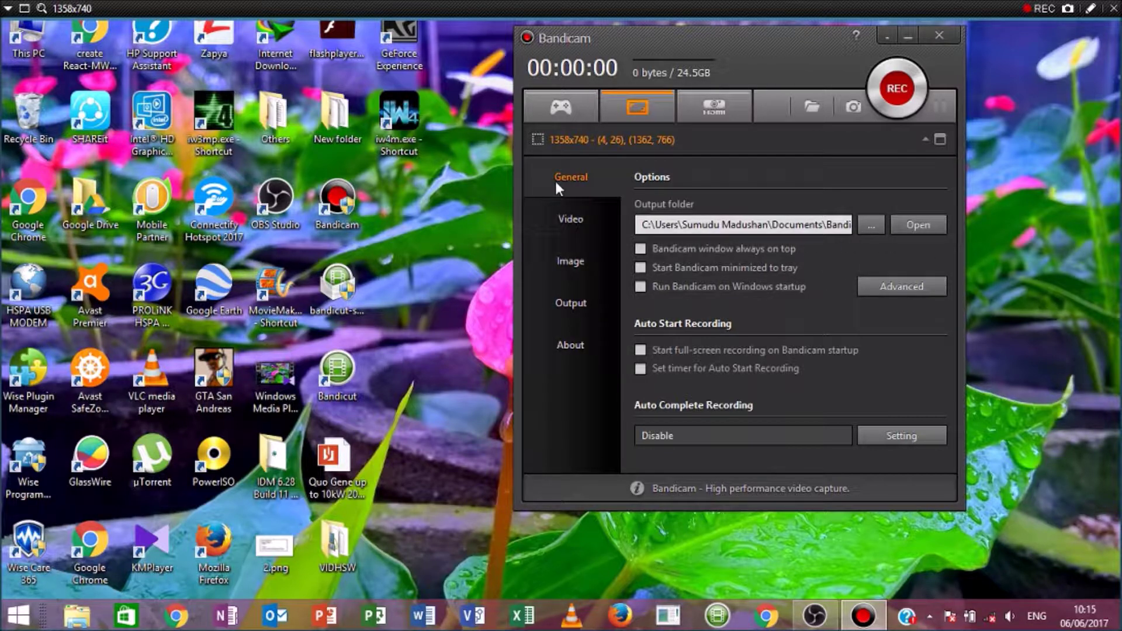
- Examine the sound options in the advanced video recording settings, including the system's recording devices for the primary sound device
{"action": "left_click", "coordinate": [560, 219]}
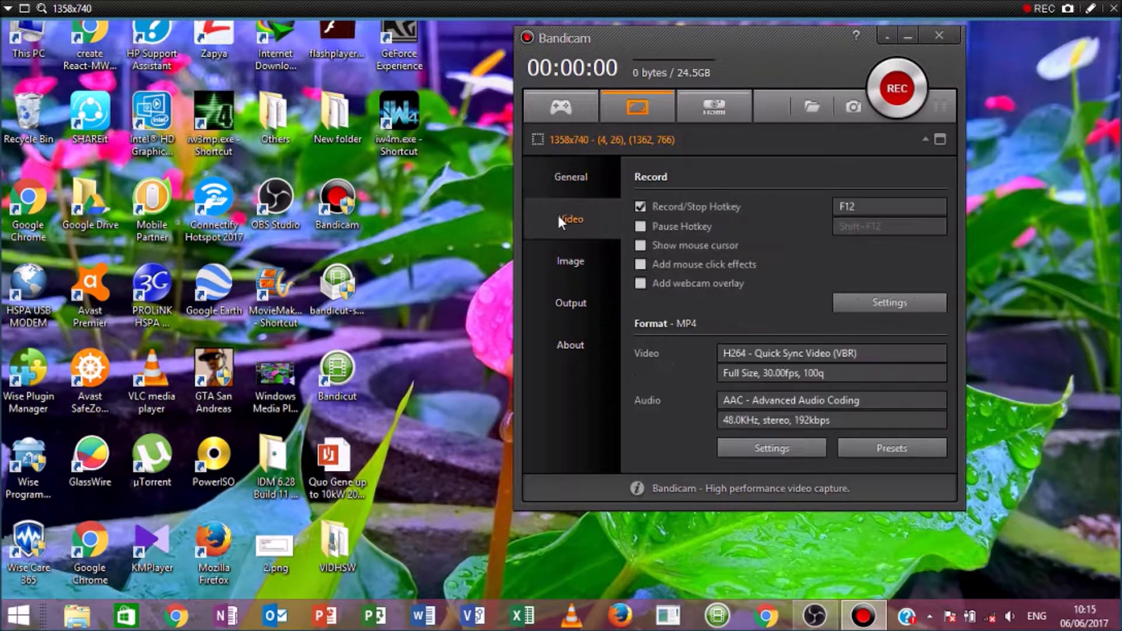
{"action": "left_click", "coordinate": [564, 170]}
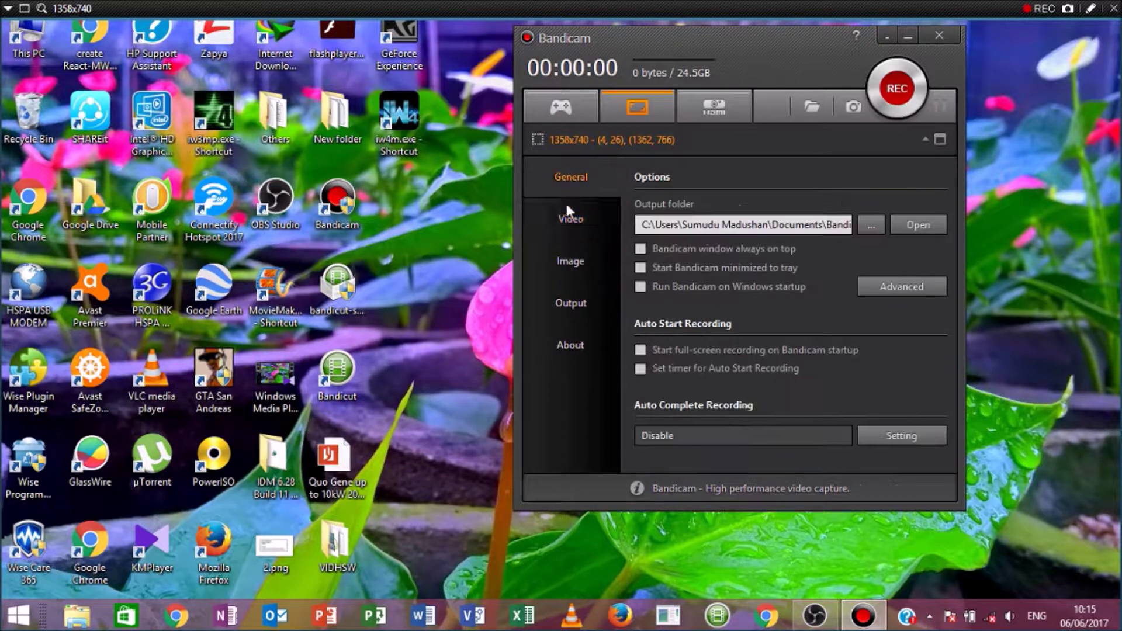
{"action": "left_click", "coordinate": [888, 290]}
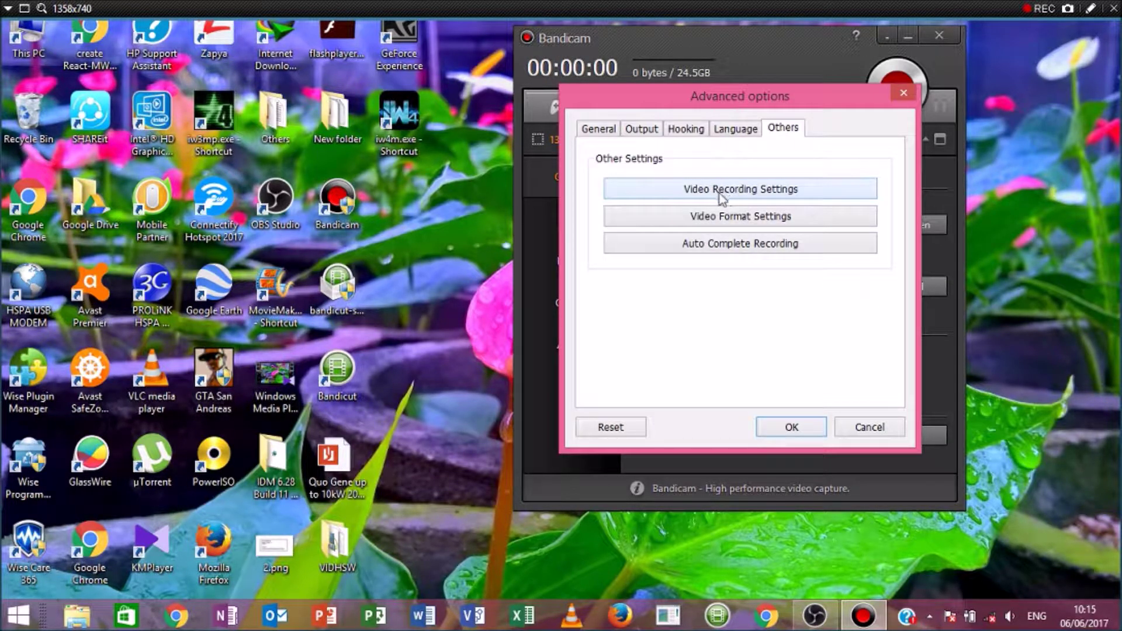
{"action": "left_click", "coordinate": [698, 195]}
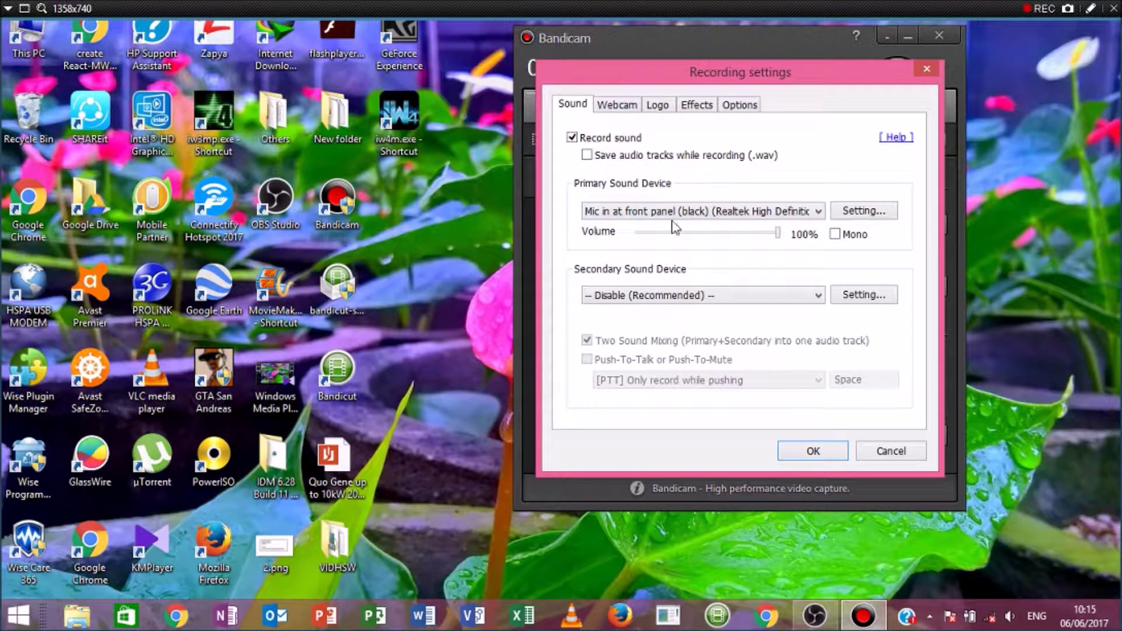
{"action": "left_click", "coordinate": [859, 213]}
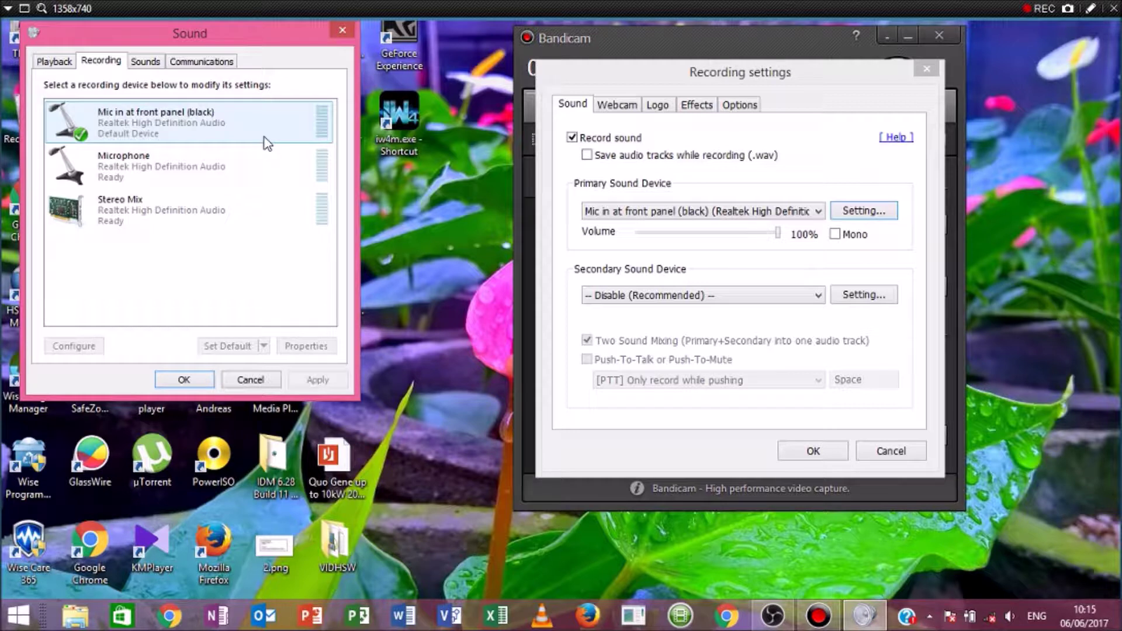
{"action": "left_click", "coordinate": [268, 155]}
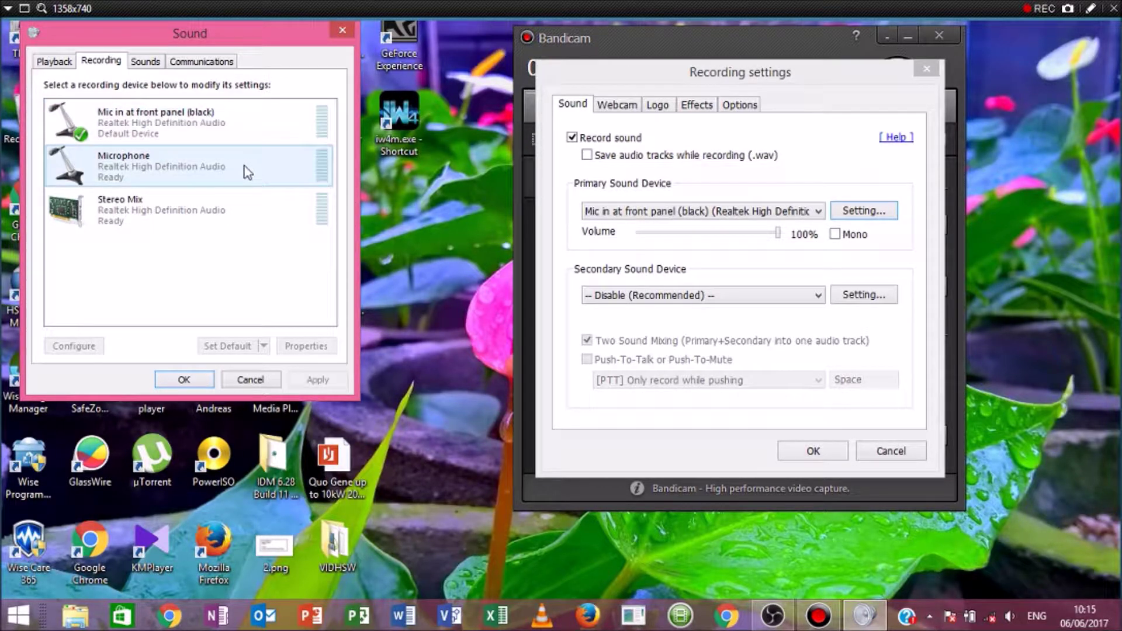
{"action": "left_click", "coordinate": [281, 130]}
{"action": "left_click", "coordinate": [305, 162]}
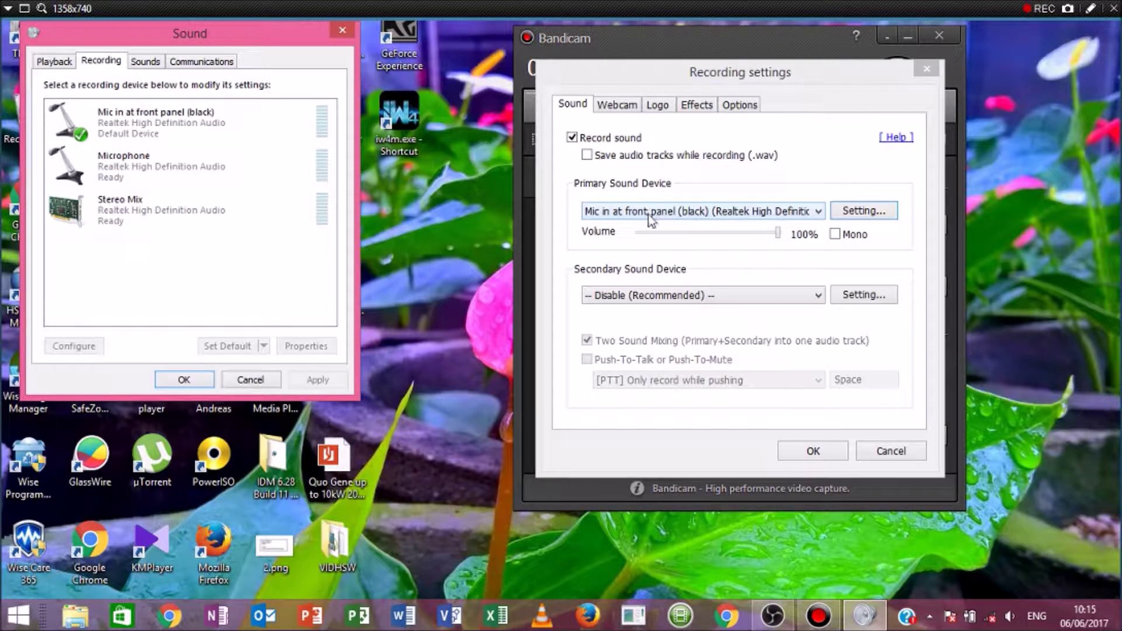
{"action": "left_click", "coordinate": [347, 31]}
- Look through the webcam, effects, logo and general options of the recording settings, and close them
{"action": "left_click", "coordinate": [619, 106]}
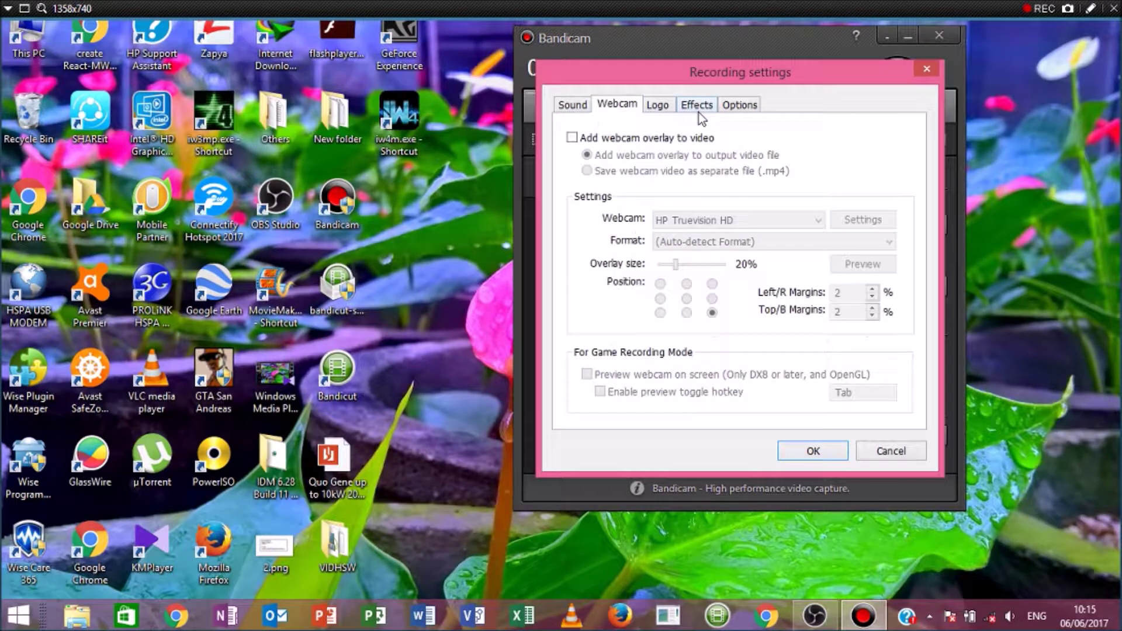
{"action": "left_click", "coordinate": [698, 106]}
{"action": "left_click", "coordinate": [660, 107]}
{"action": "left_click", "coordinate": [742, 106]}
{"action": "left_click", "coordinate": [662, 106]}
{"action": "left_click", "coordinate": [928, 68]}
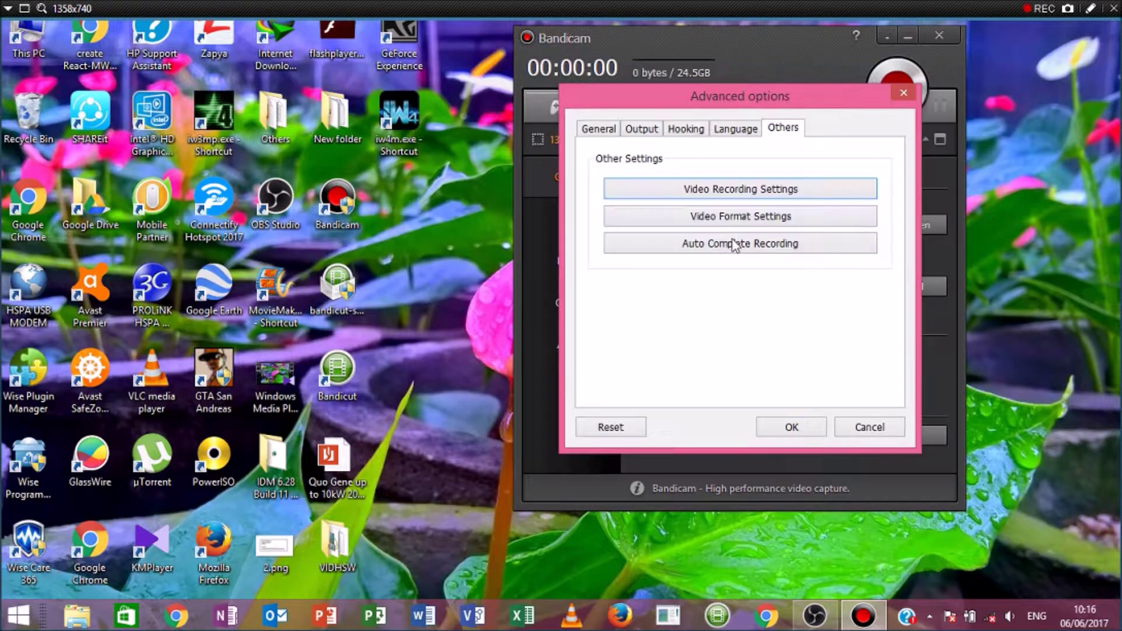
- Review the quality and FPS choices in the video format settings, and accept the format settings and advanced options
{"action": "left_click", "coordinate": [732, 216]}
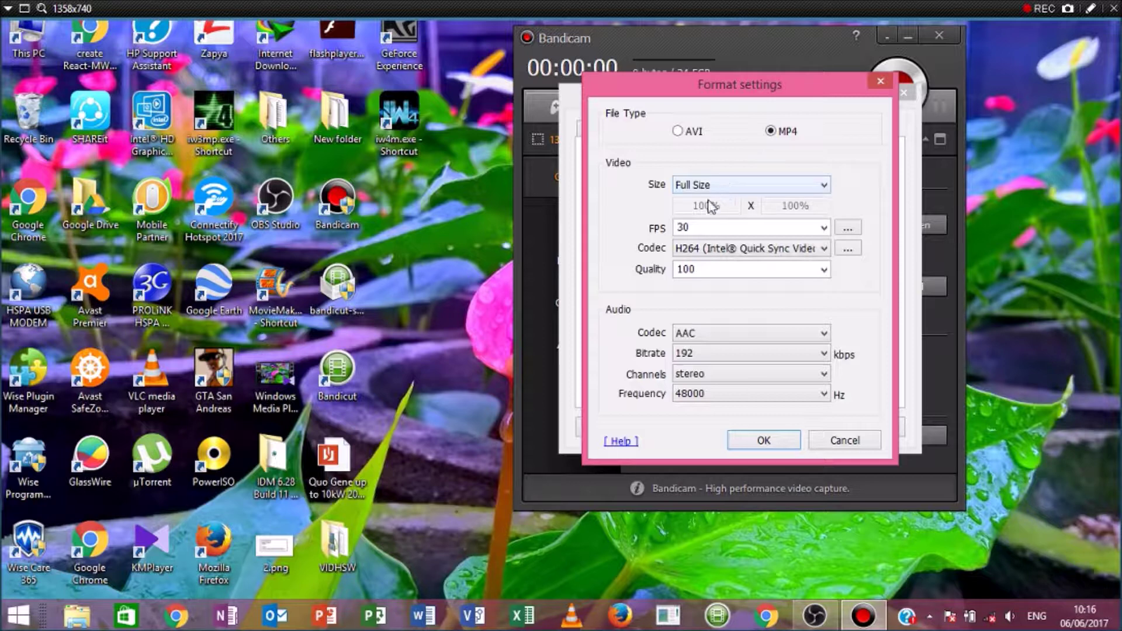
{"action": "left_click", "coordinate": [709, 271]}
{"action": "left_click", "coordinate": [823, 270]}
{"action": "left_click", "coordinate": [824, 270]}
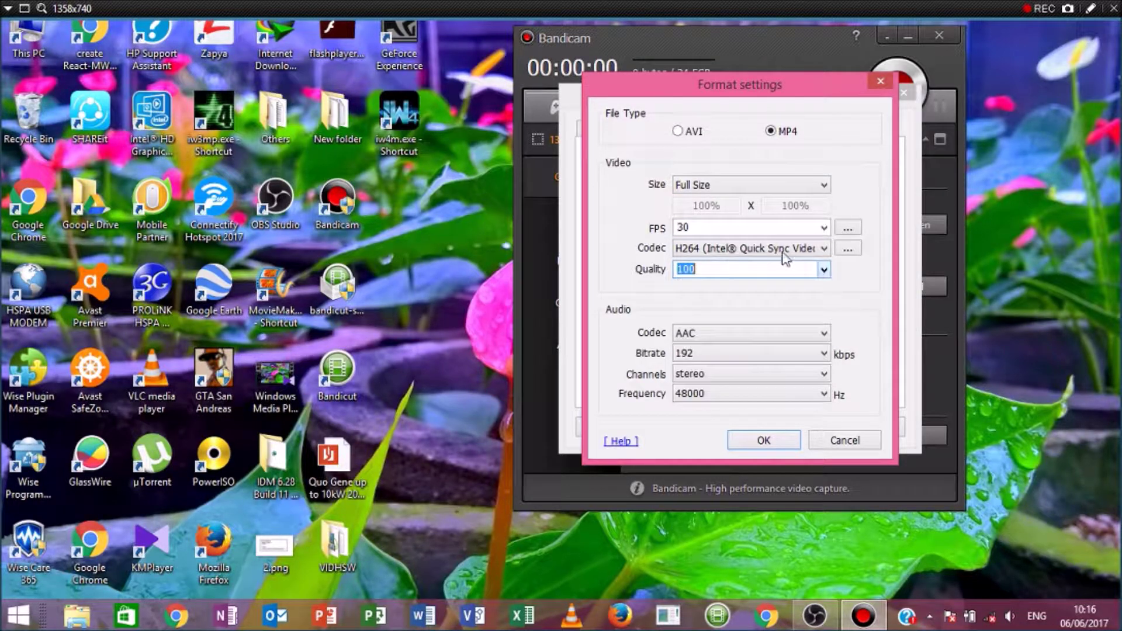
{"action": "left_click", "coordinate": [823, 227]}
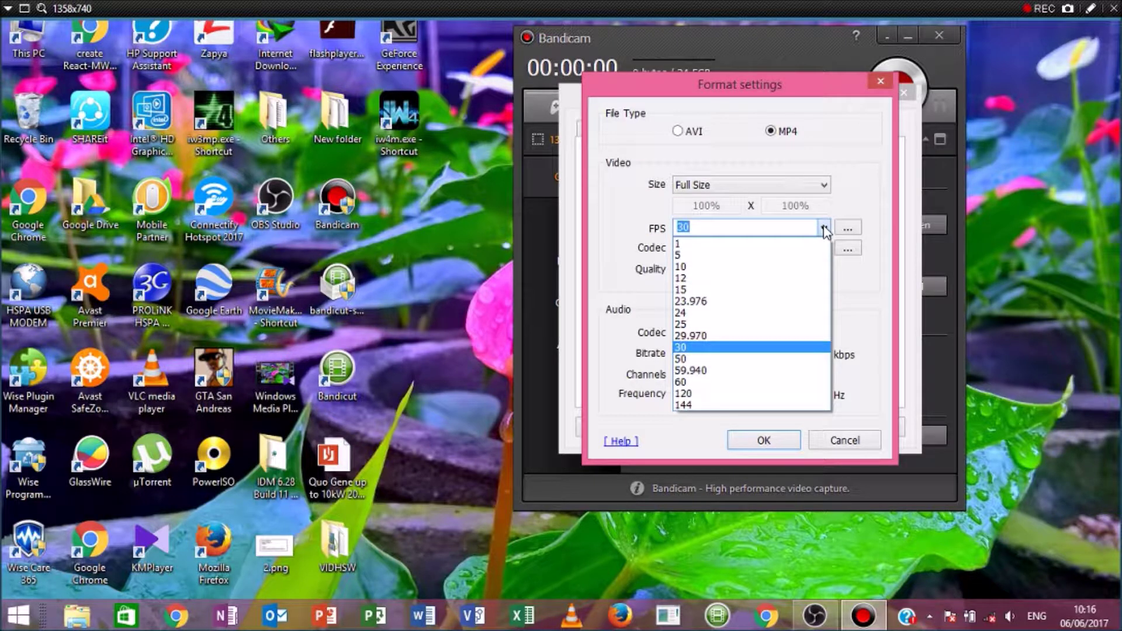
{"action": "left_click", "coordinate": [824, 229]}
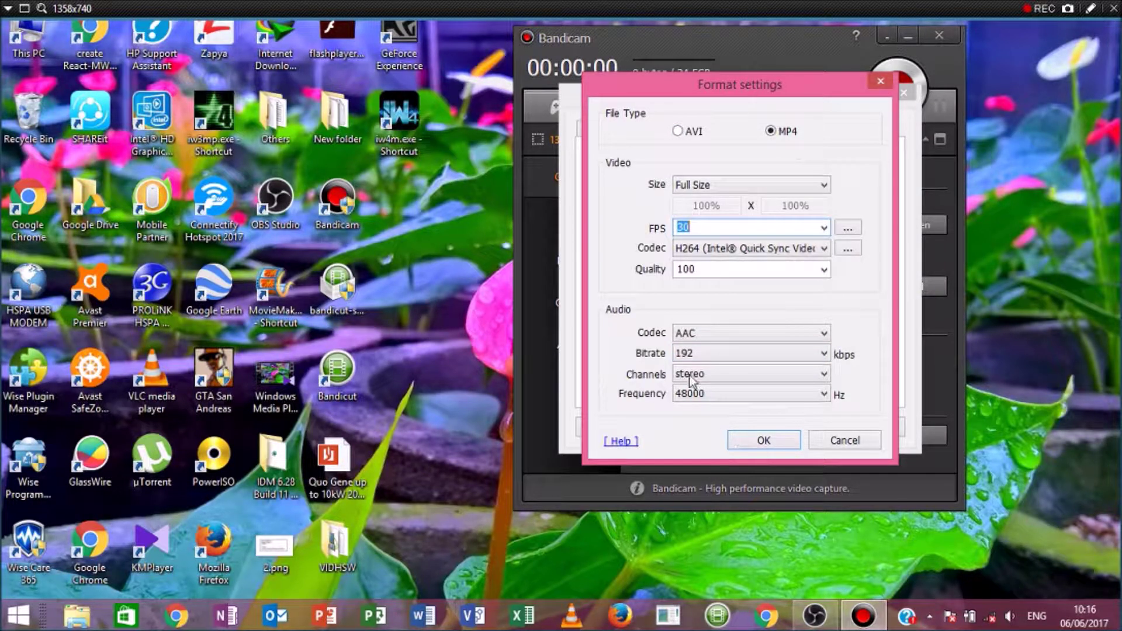
{"action": "left_click", "coordinate": [744, 438]}
{"action": "left_click", "coordinate": [770, 428]}
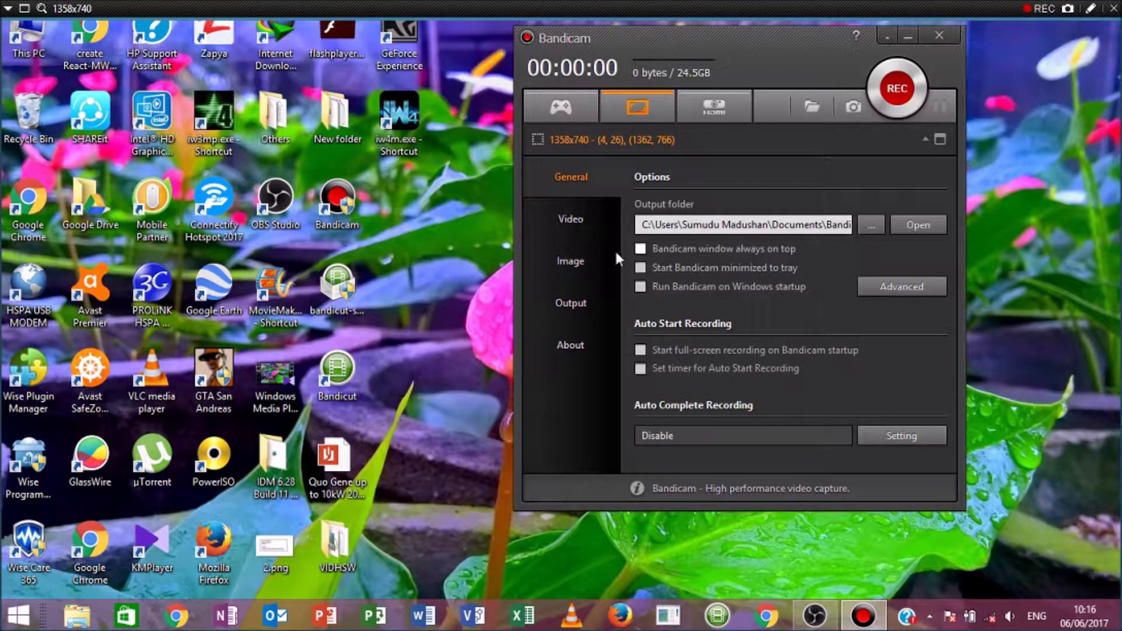
- Show the video settings and record a short test clip of the screen area while refreshing the desktop three times
{"action": "left_click", "coordinate": [579, 234]}
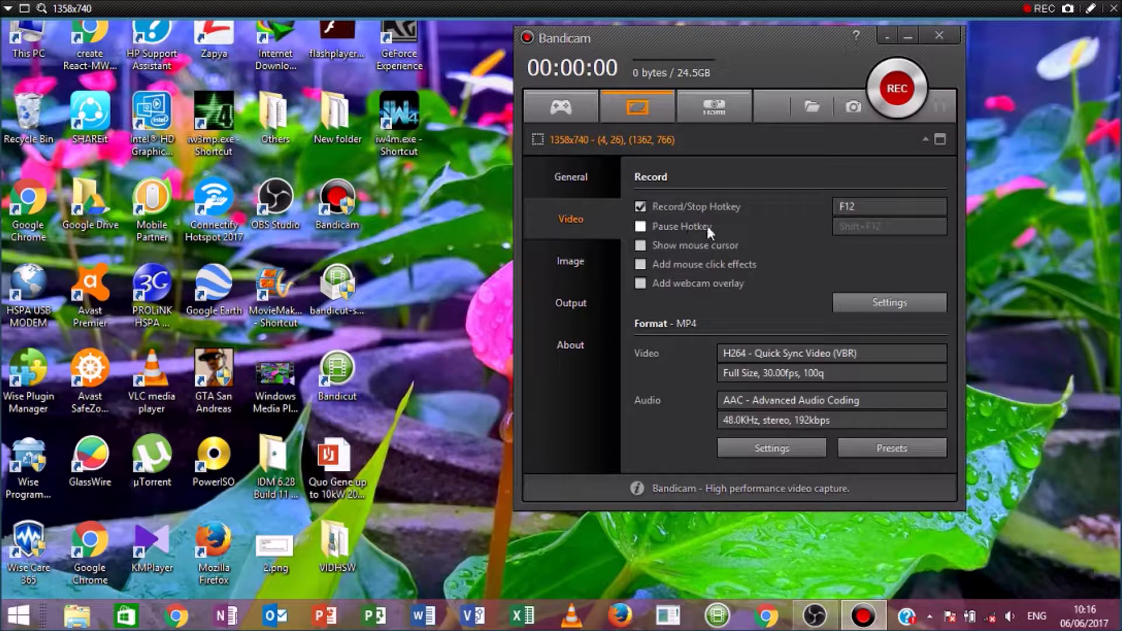
{"action": "left_click", "coordinate": [894, 90]}
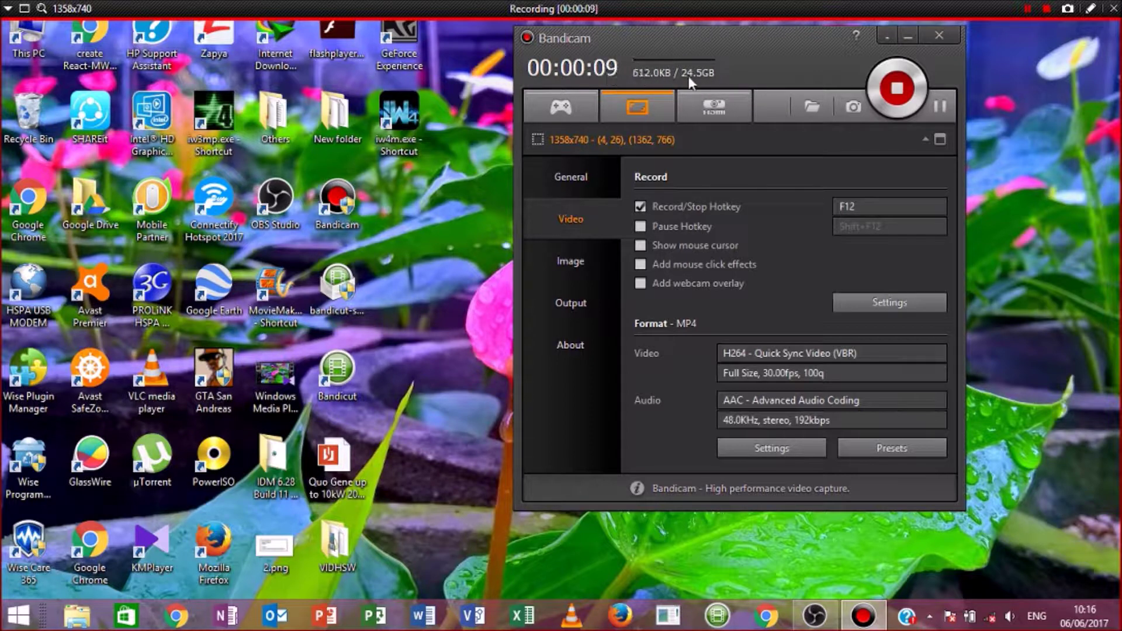
{"action": "right_click", "coordinate": [395, 291]}
{"action": "left_click", "coordinate": [412, 338]}
{"action": "right_click", "coordinate": [370, 245]}
{"action": "left_click", "coordinate": [420, 295]}
{"action": "right_click", "coordinate": [415, 244]}
{"action": "left_click", "coordinate": [435, 295]}
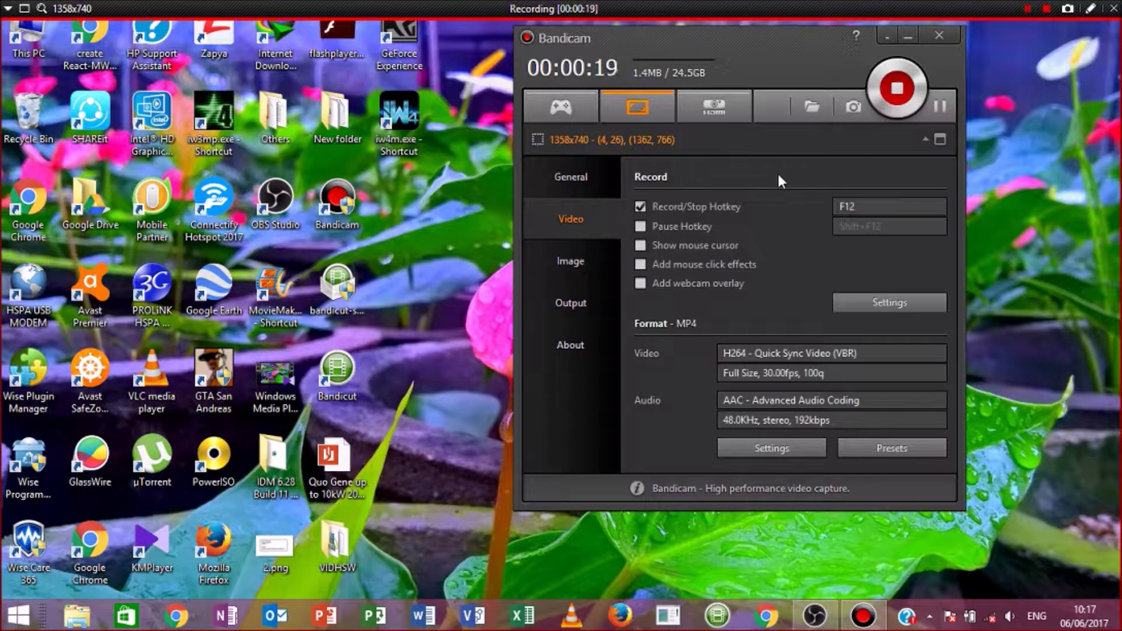
{"action": "left_click", "coordinate": [896, 89]}
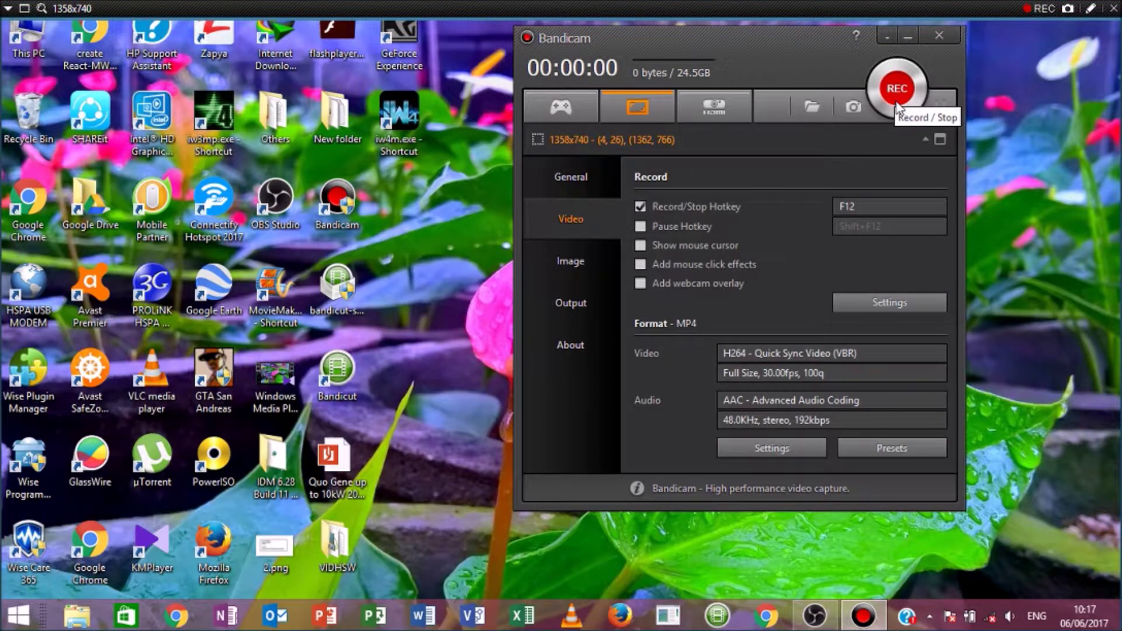
- Open the recordings folder and play the newest Bandicam clip in VLC media player at 19% volume
{"action": "left_click", "coordinate": [812, 108]}
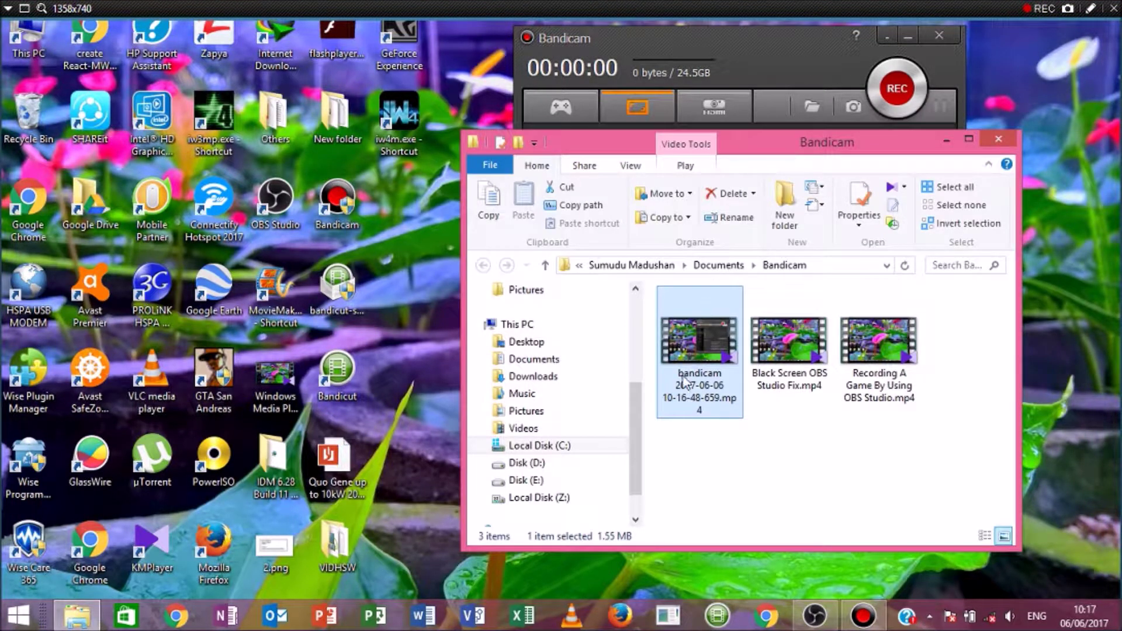
{"action": "right_click", "coordinate": [684, 383]}
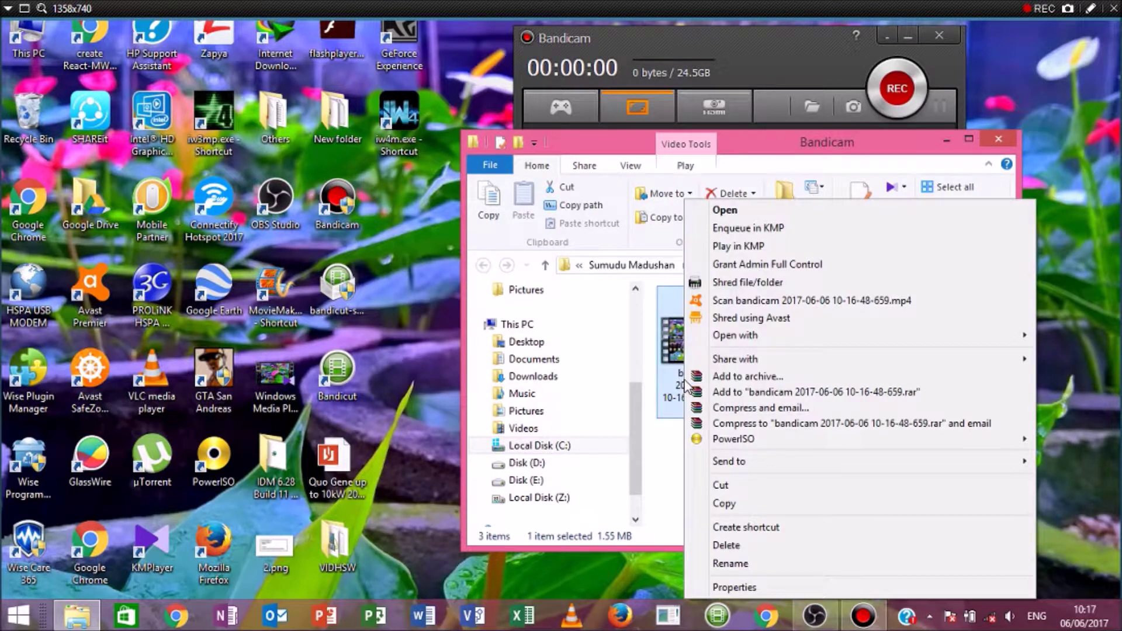
{"action": "mouse_move", "coordinate": [732, 337]}
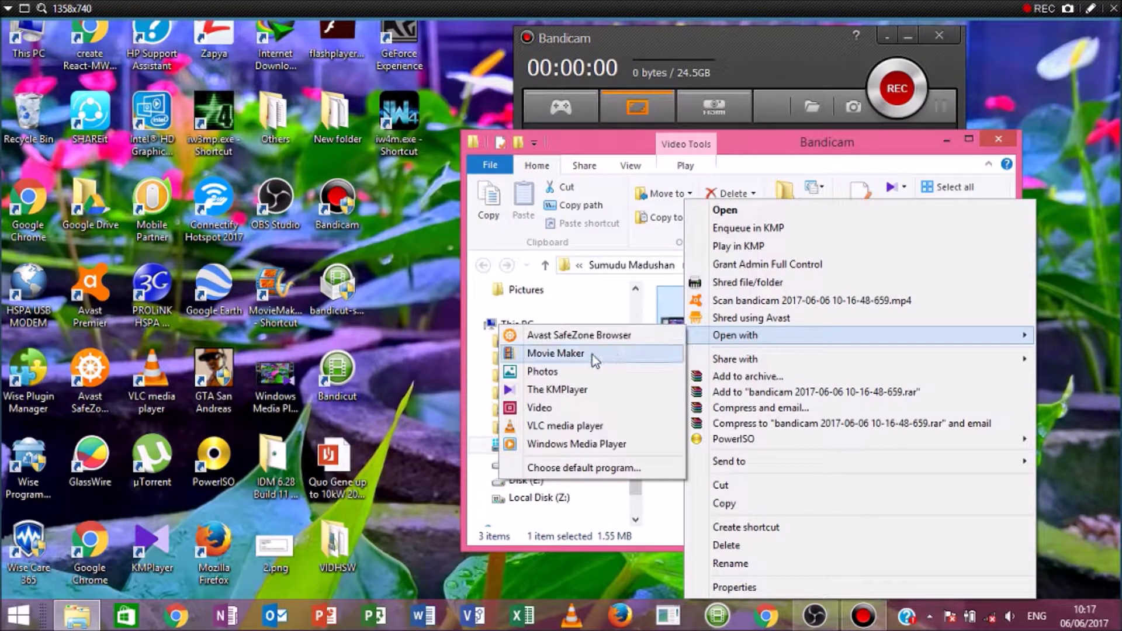
{"action": "left_click", "coordinate": [546, 426]}
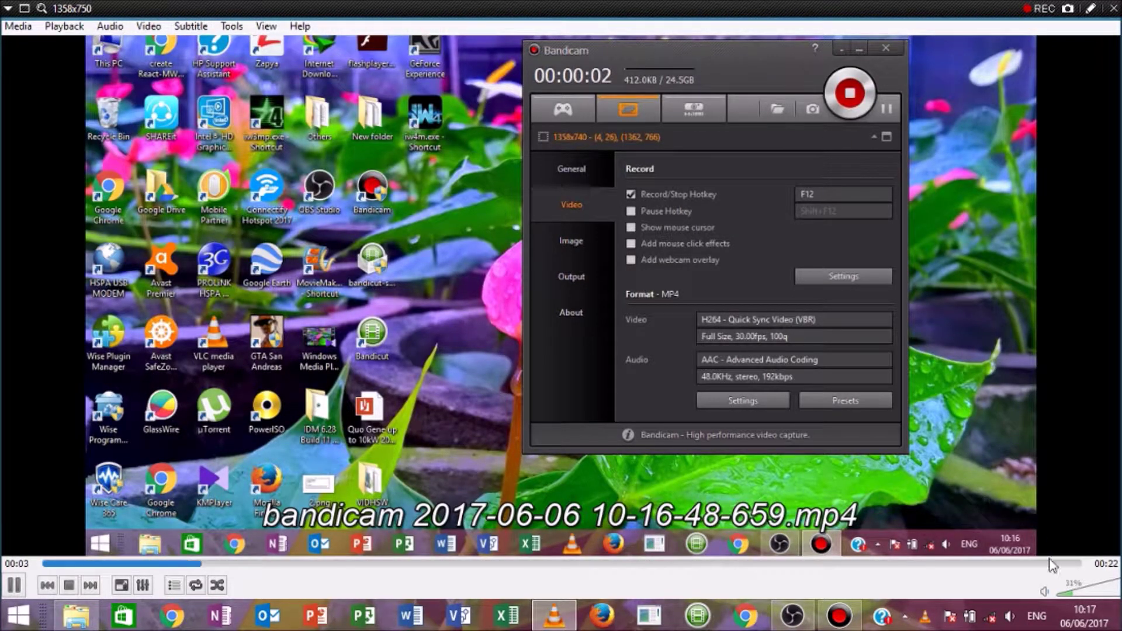
{"action": "left_click", "coordinate": [1064, 594]}
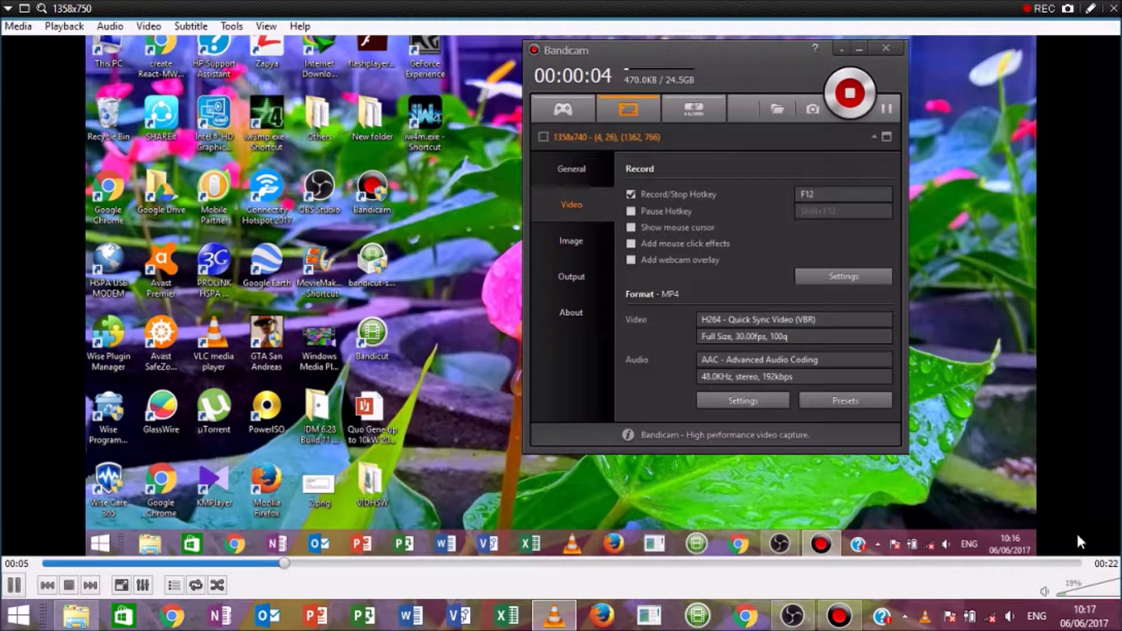
- Watch the test clip almost to its end and quit the media player
{"action": "right_click", "coordinate": [355, 360]}
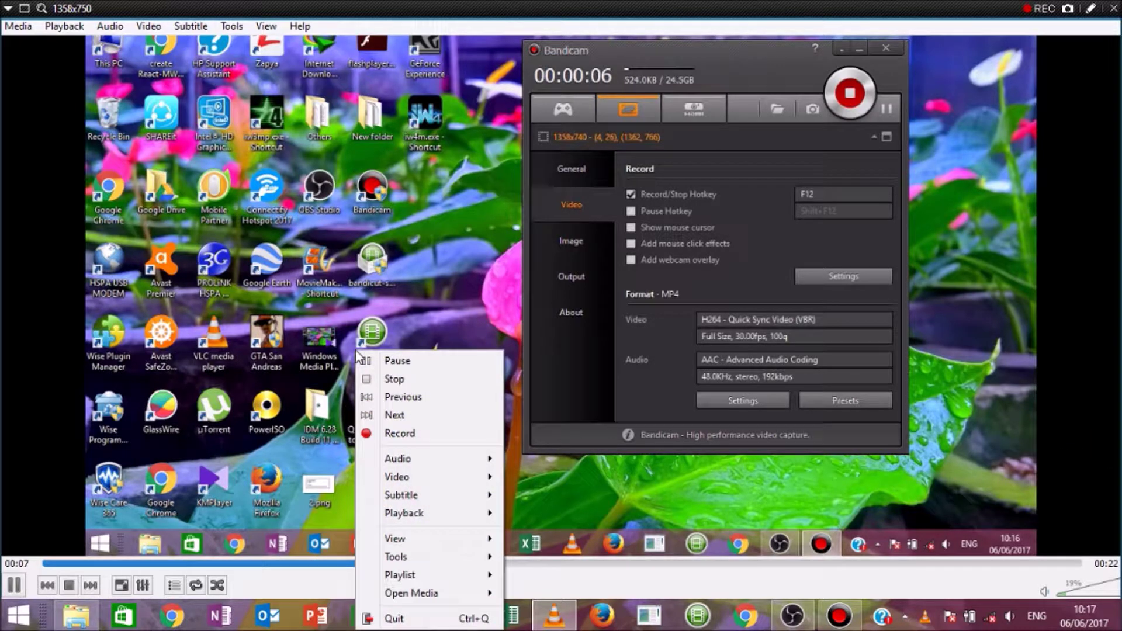
{"action": "left_click", "coordinate": [280, 377]}
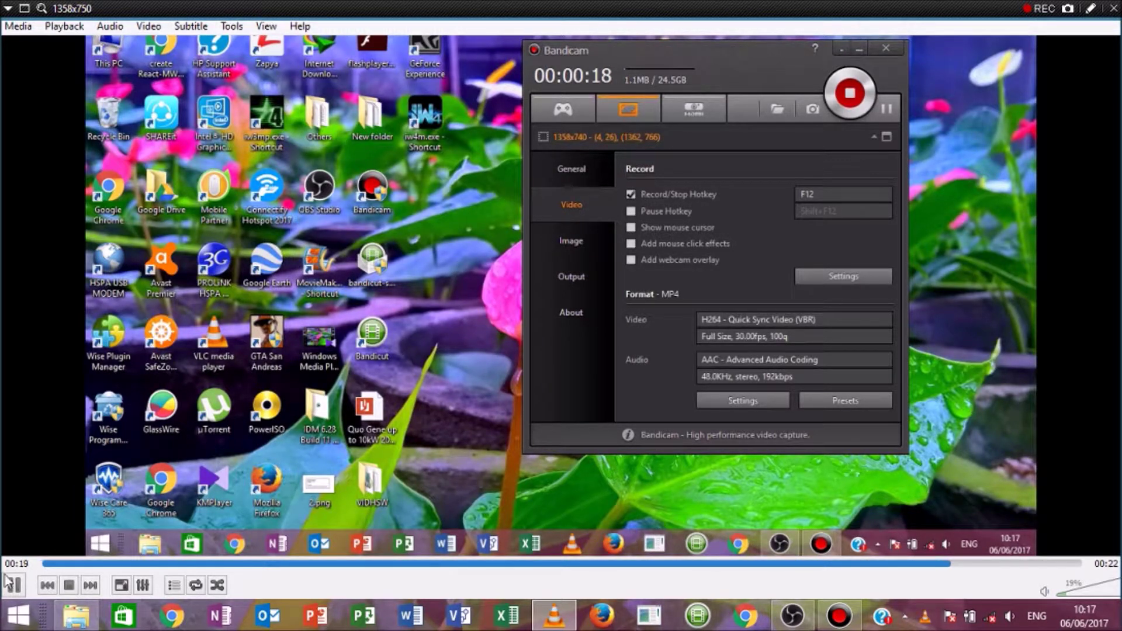
{"action": "right_click", "coordinate": [620, 438]}
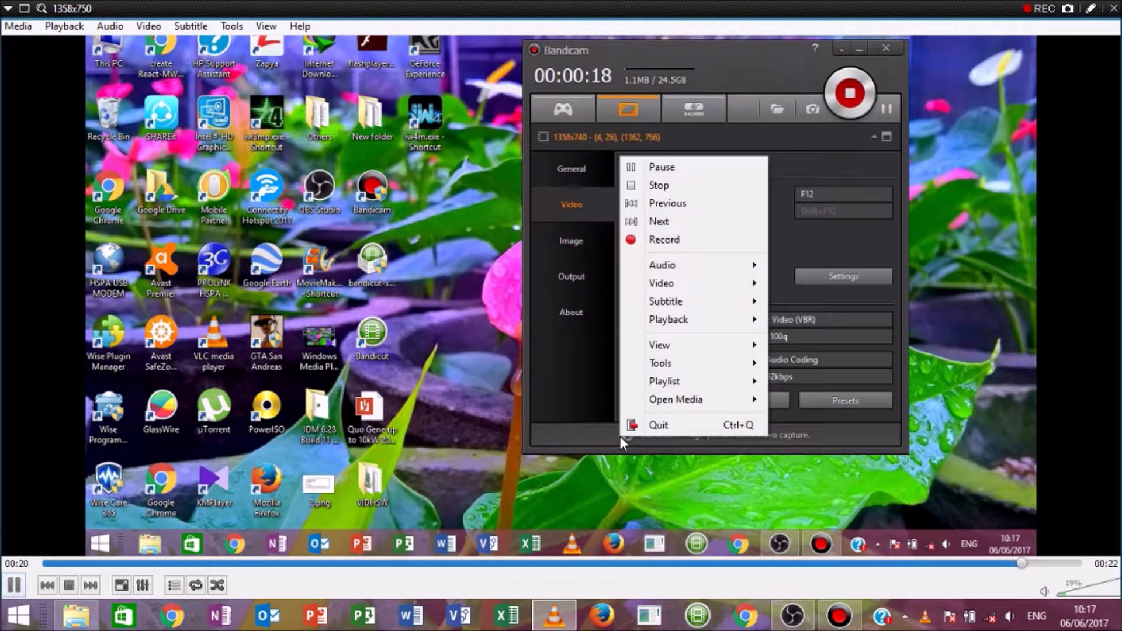
{"action": "left_click", "coordinate": [648, 425]}
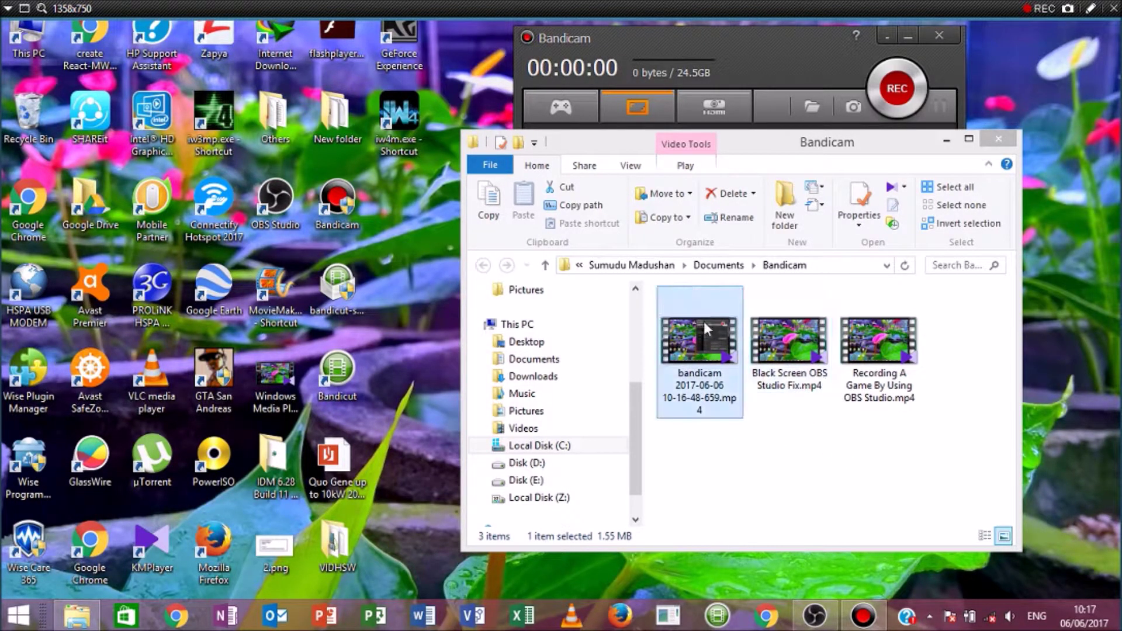
{"action": "right_click", "coordinate": [707, 391]}
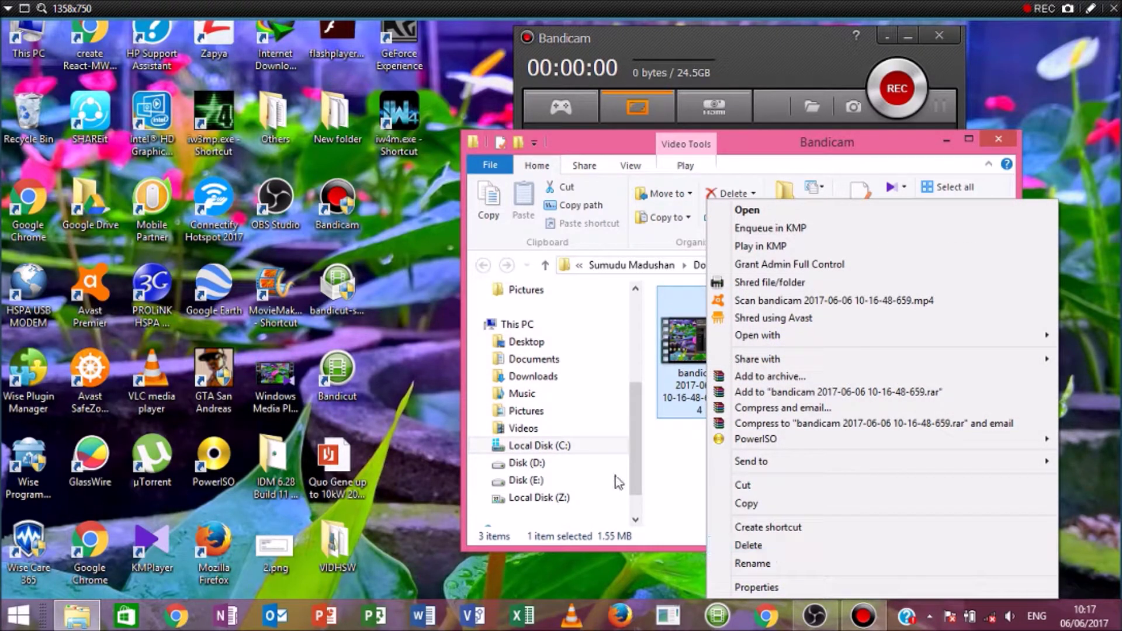
{"action": "left_click", "coordinate": [684, 470]}
{"action": "right_click", "coordinate": [683, 374]}
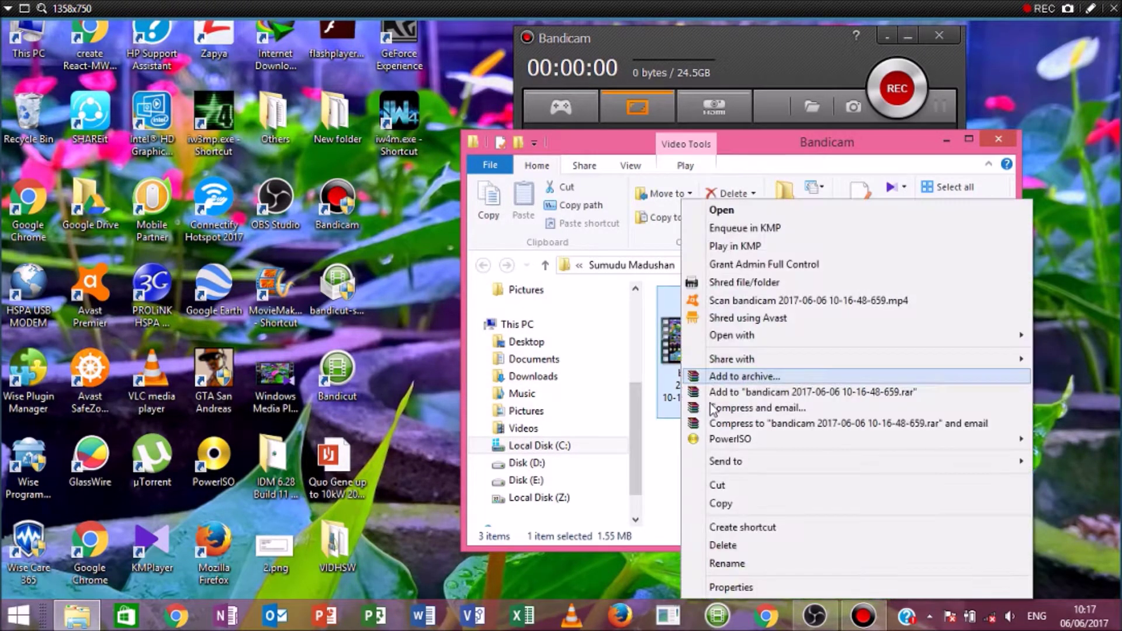
{"action": "left_click", "coordinate": [753, 545]}
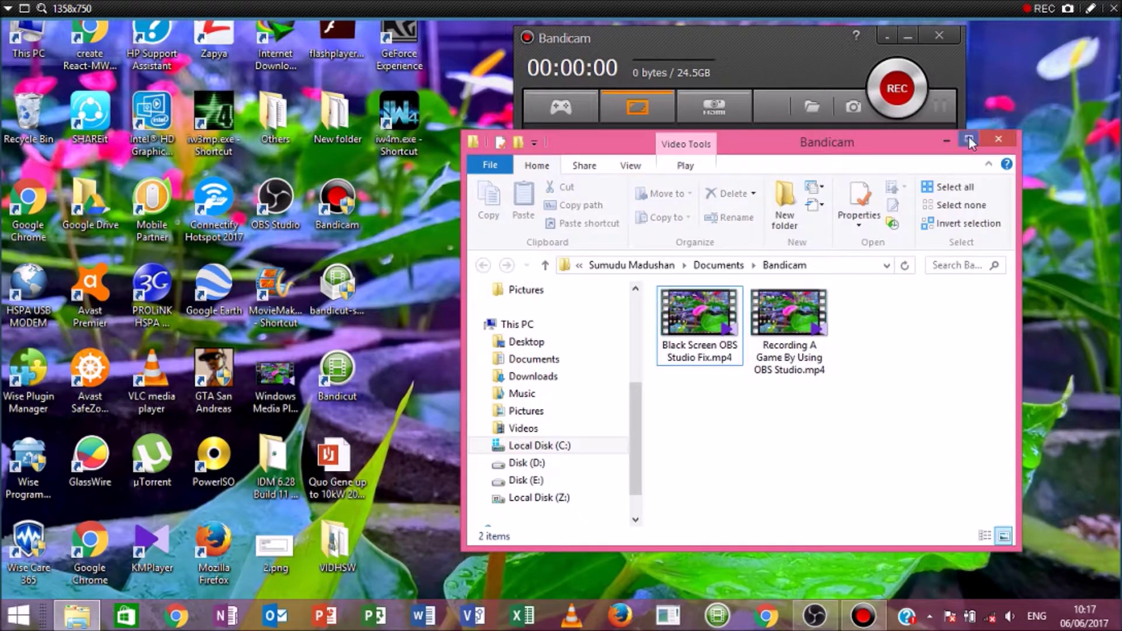
{"action": "left_click", "coordinate": [969, 141]}
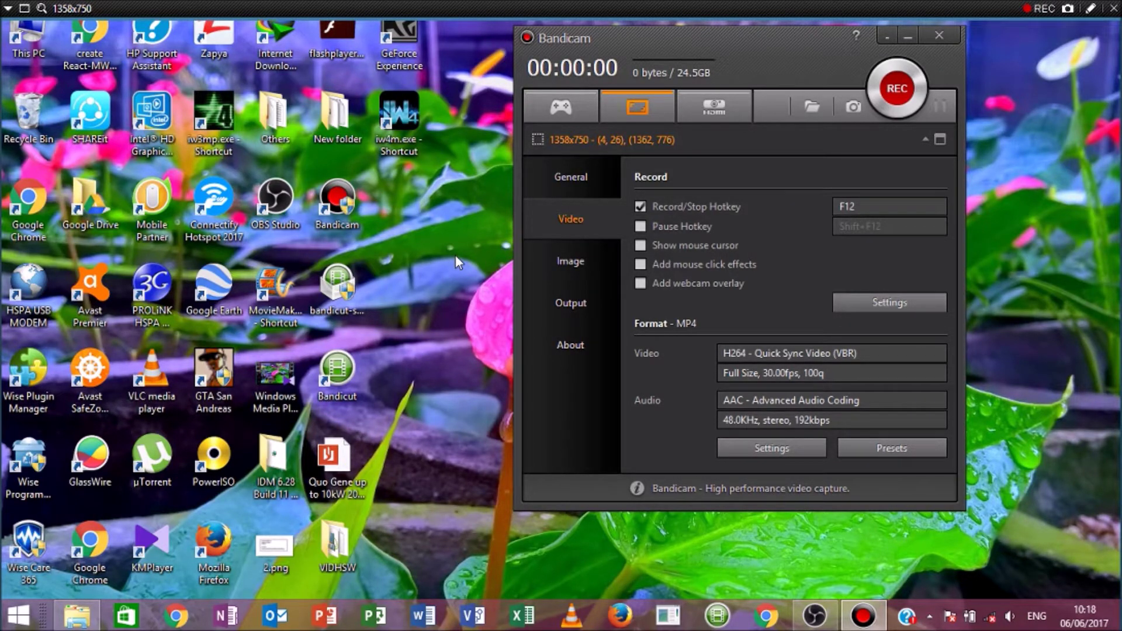
{"action": "right_click", "coordinate": [456, 209]}
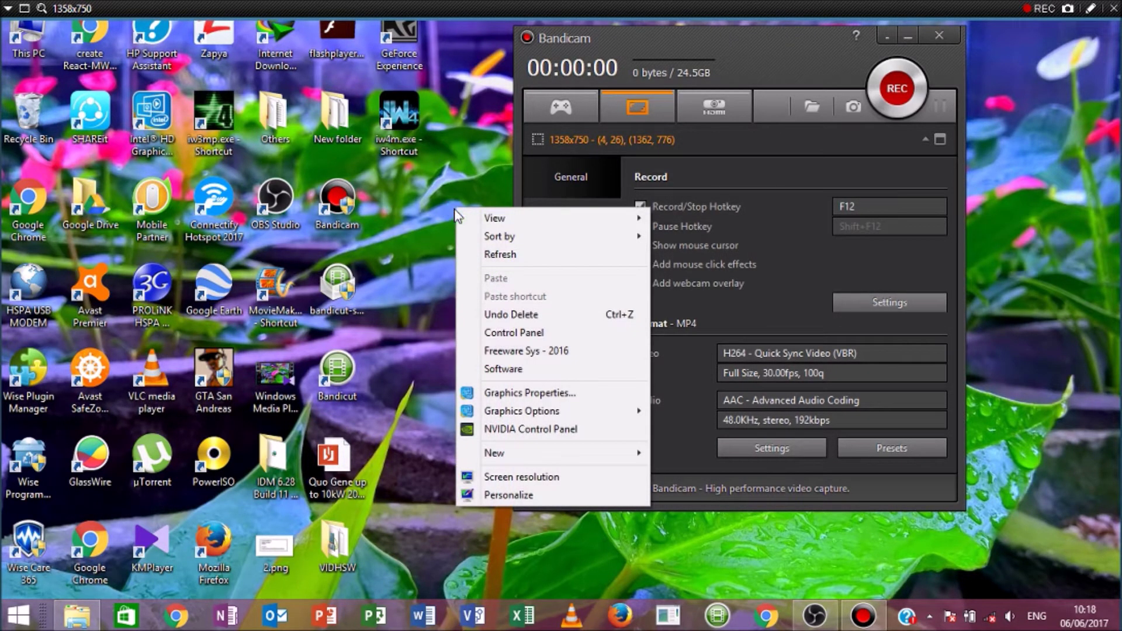
{"action": "left_click", "coordinate": [491, 255]}
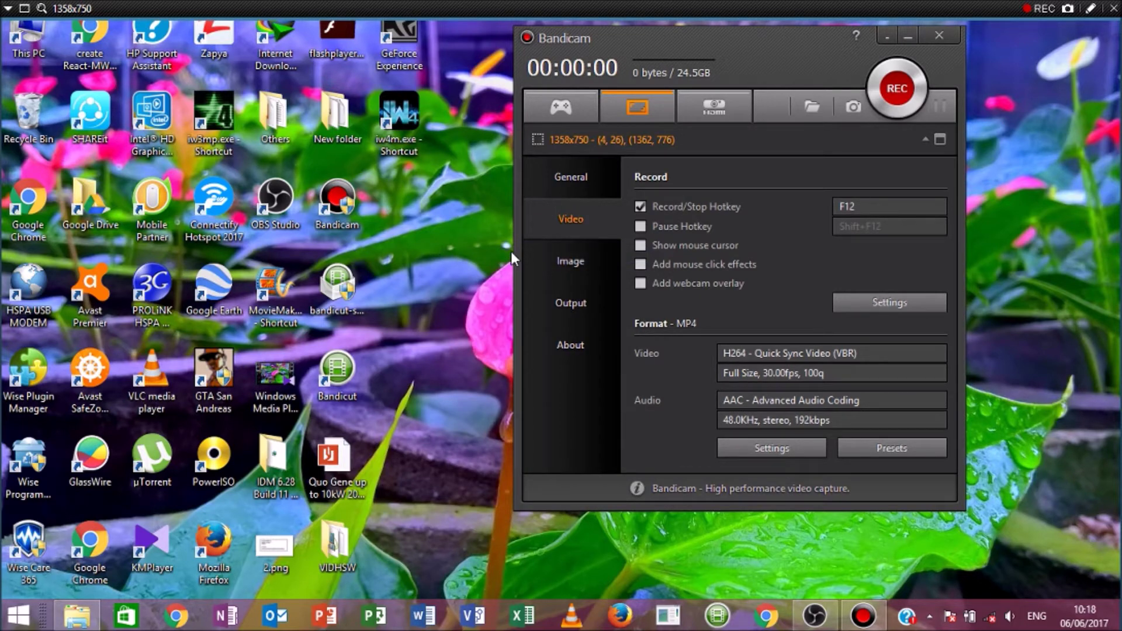